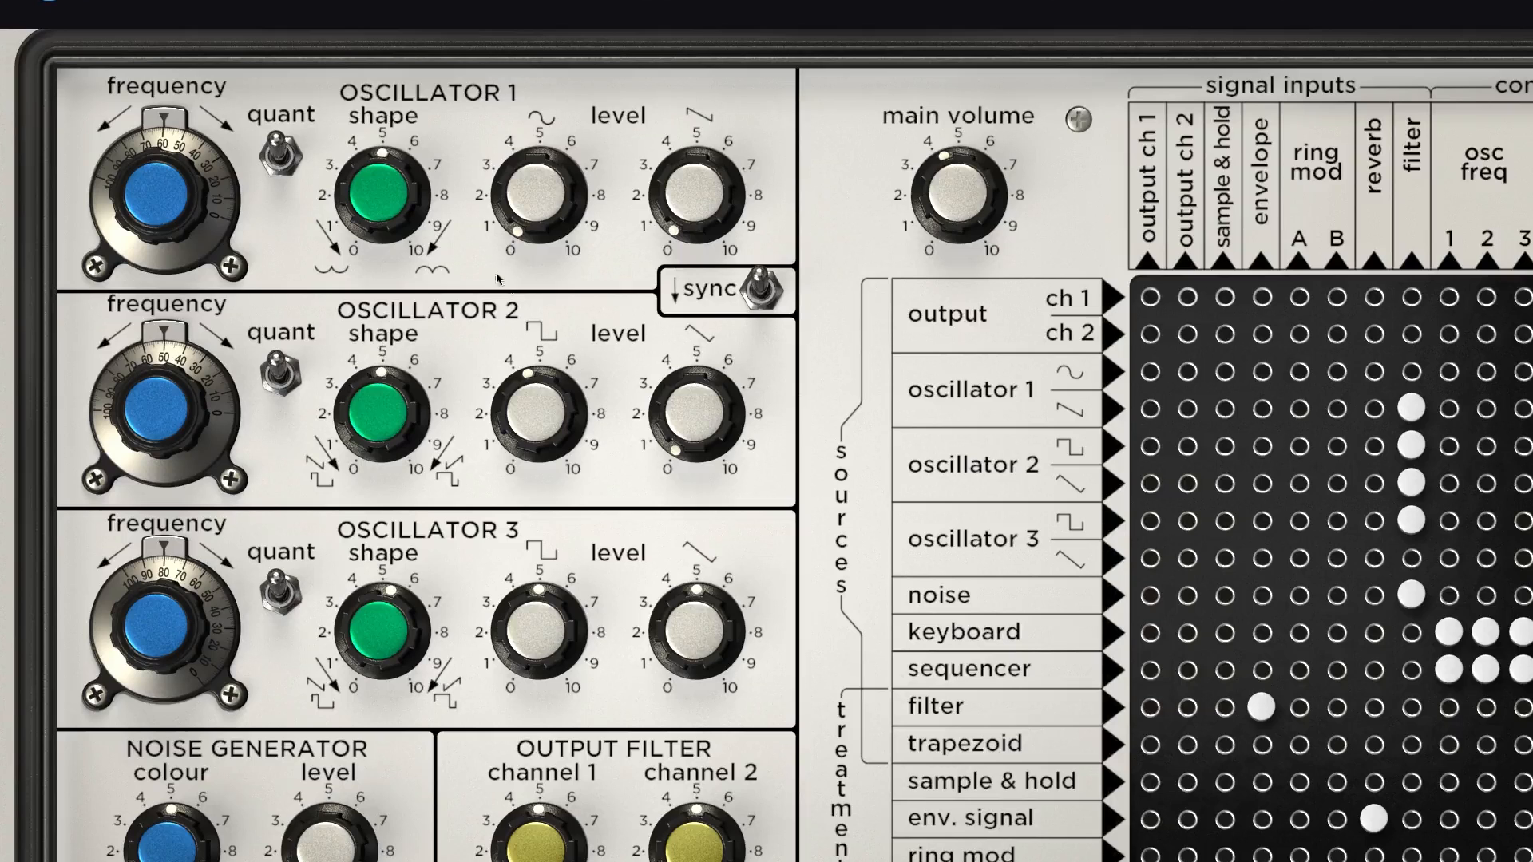
pyautogui.click(286, 158)
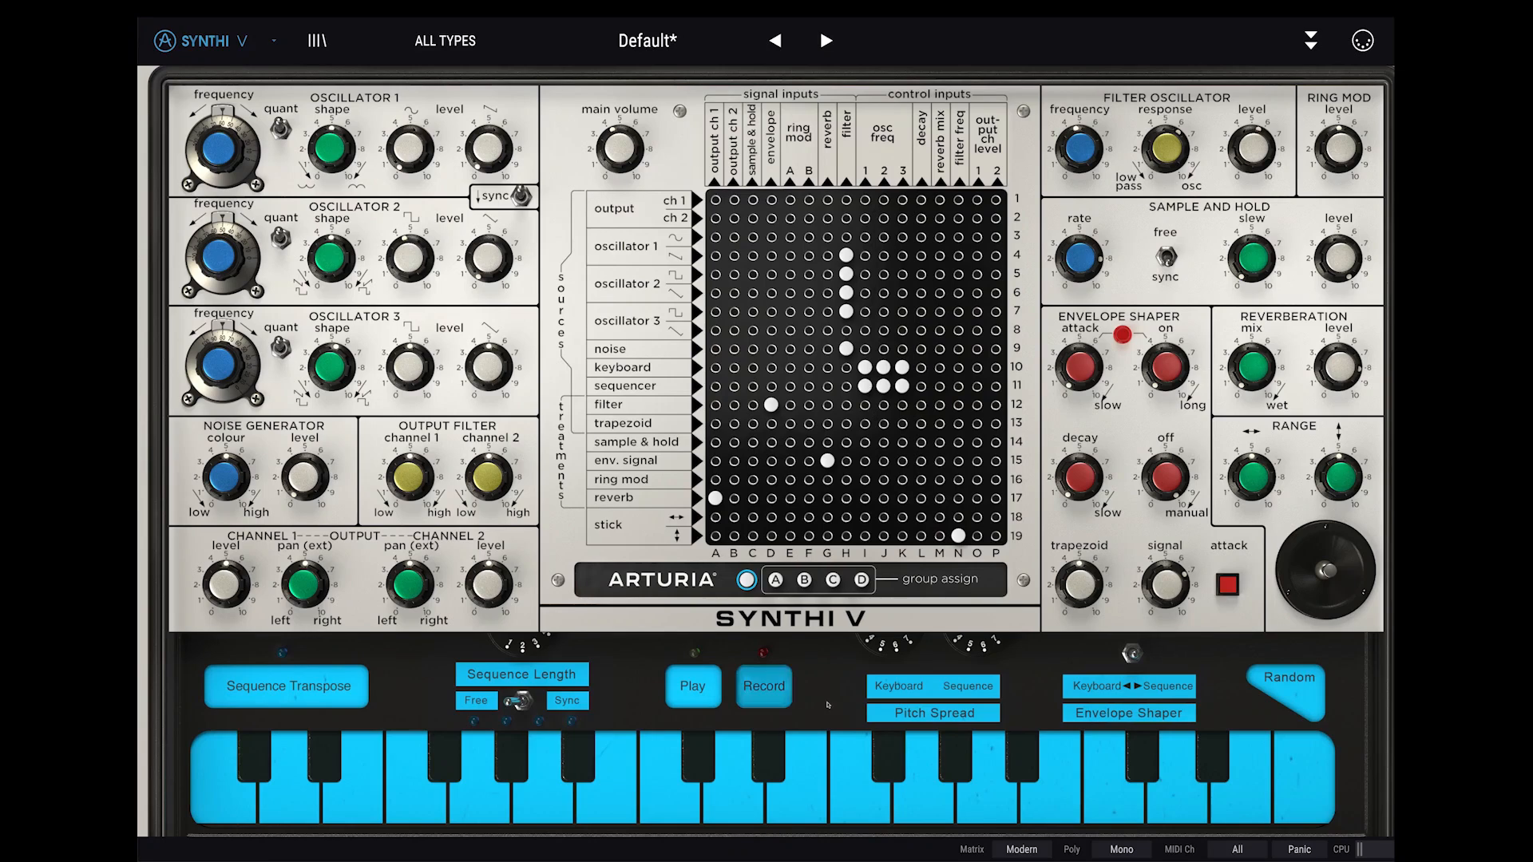
# Switch the pins matrix mode to Vintage and back to Modern
pyautogui.click(1022, 849)
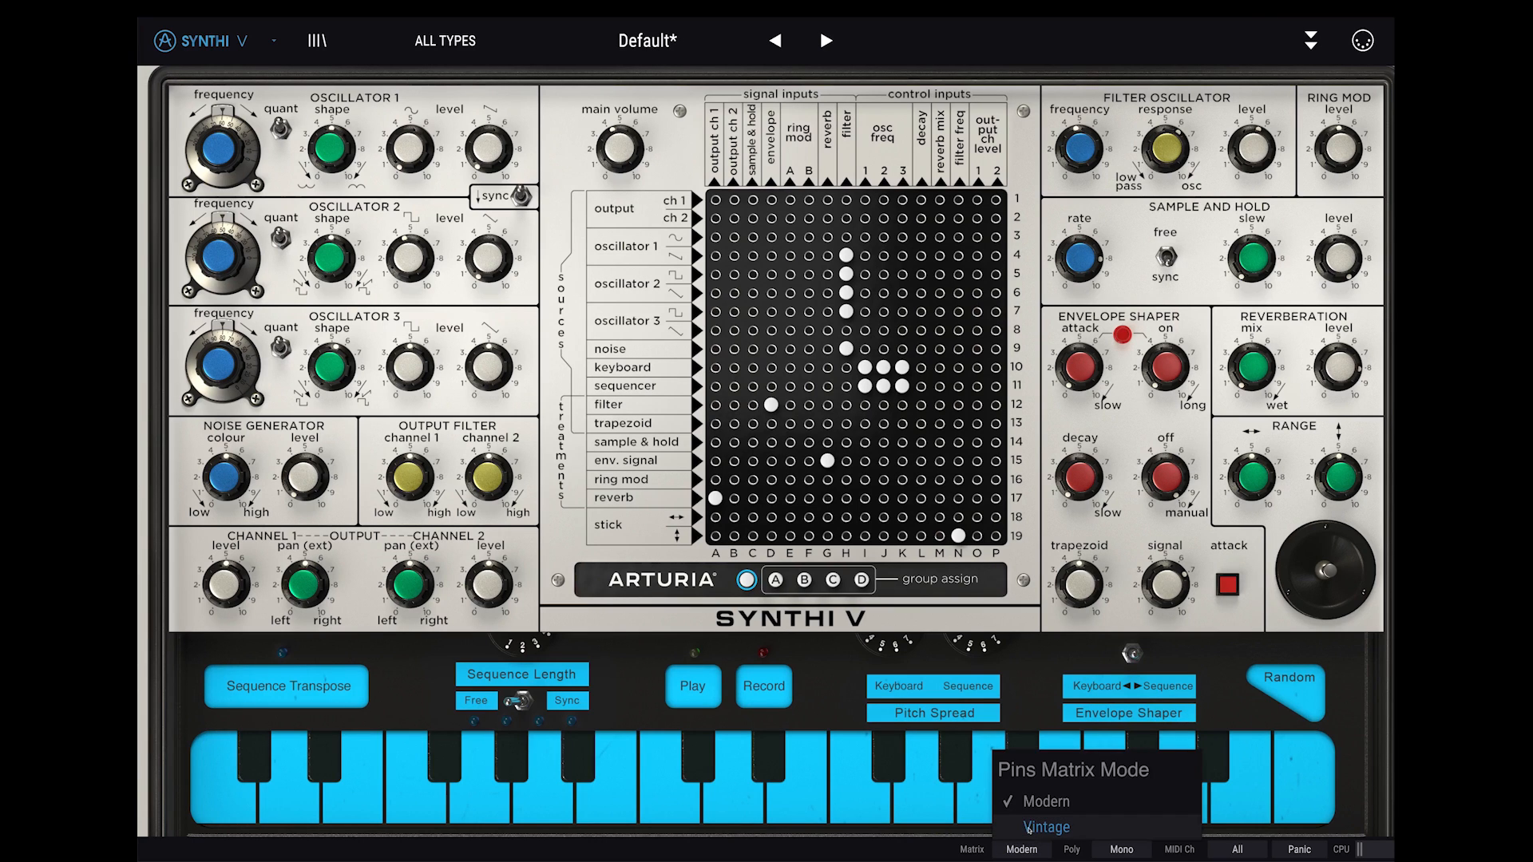
pyautogui.click(1030, 828)
pyautogui.click(1022, 849)
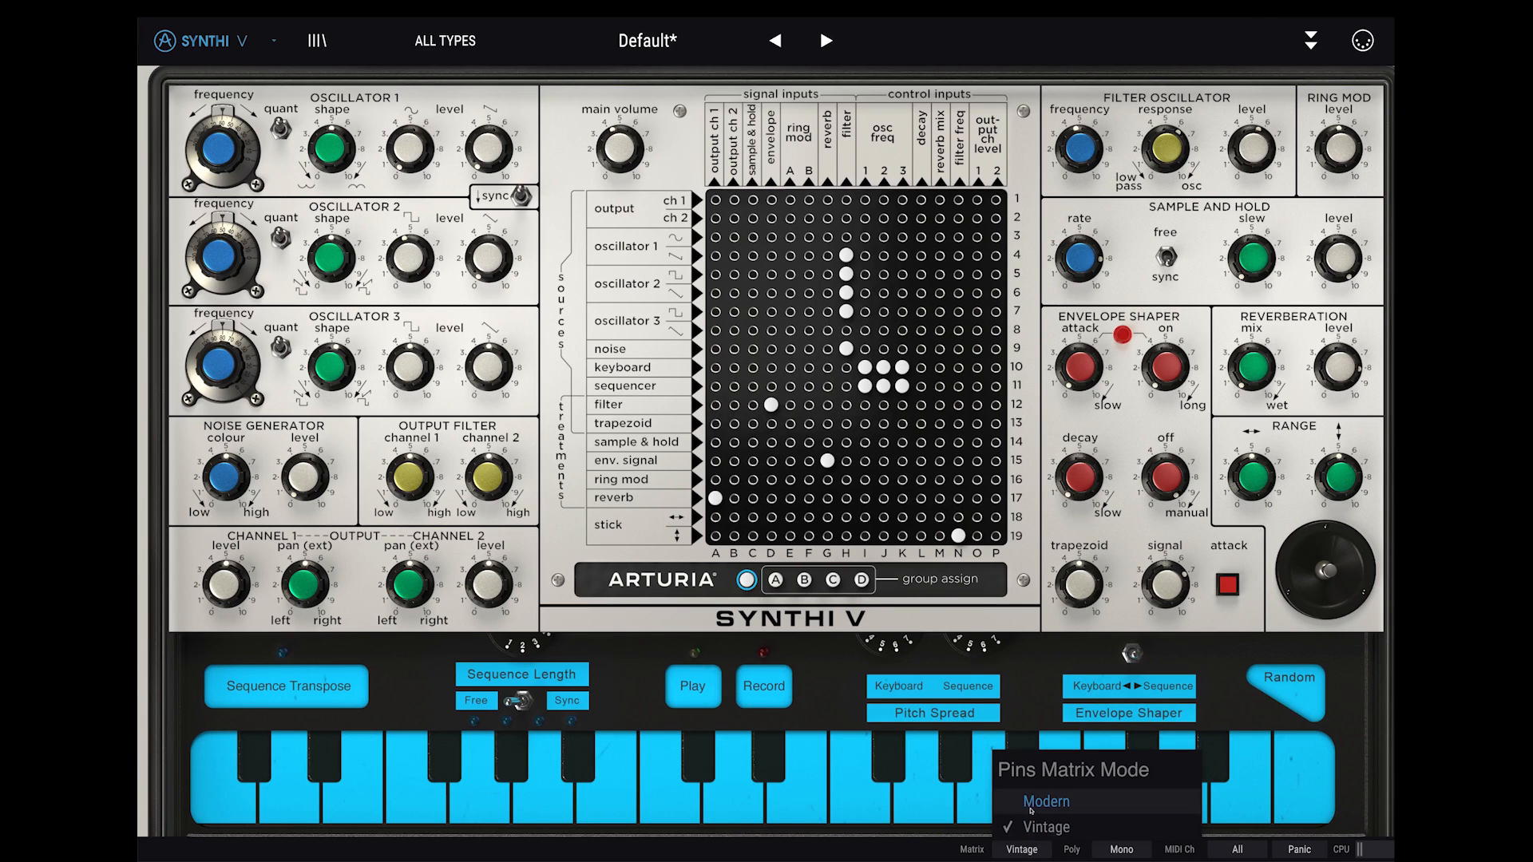
pyautogui.click(1031, 803)
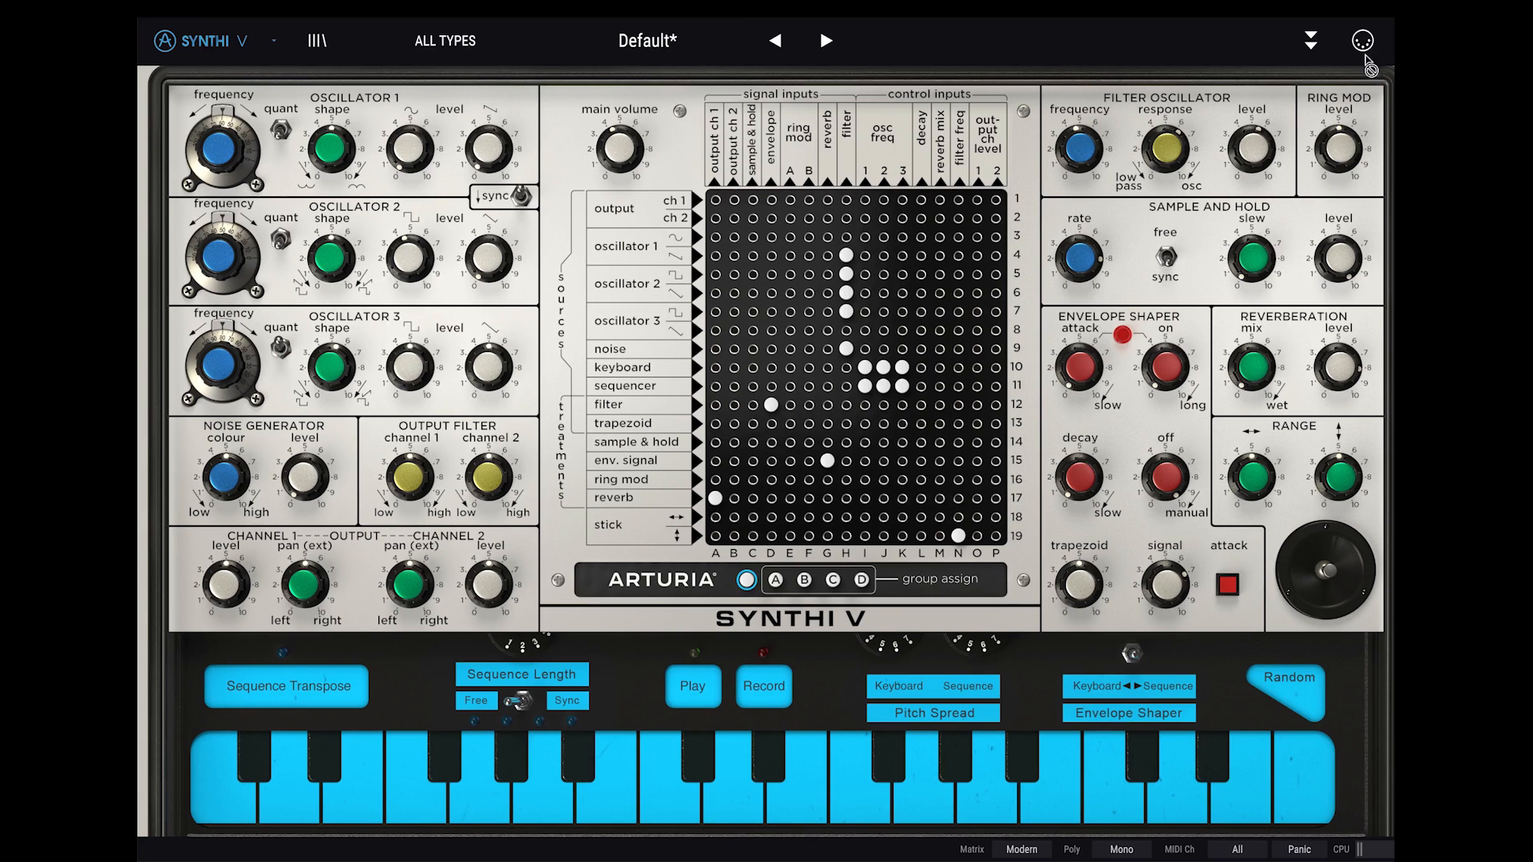
# Expand the advanced section, add two points to the function curve, and load the irregular pulse preset in its place
pyautogui.click(1305, 41)
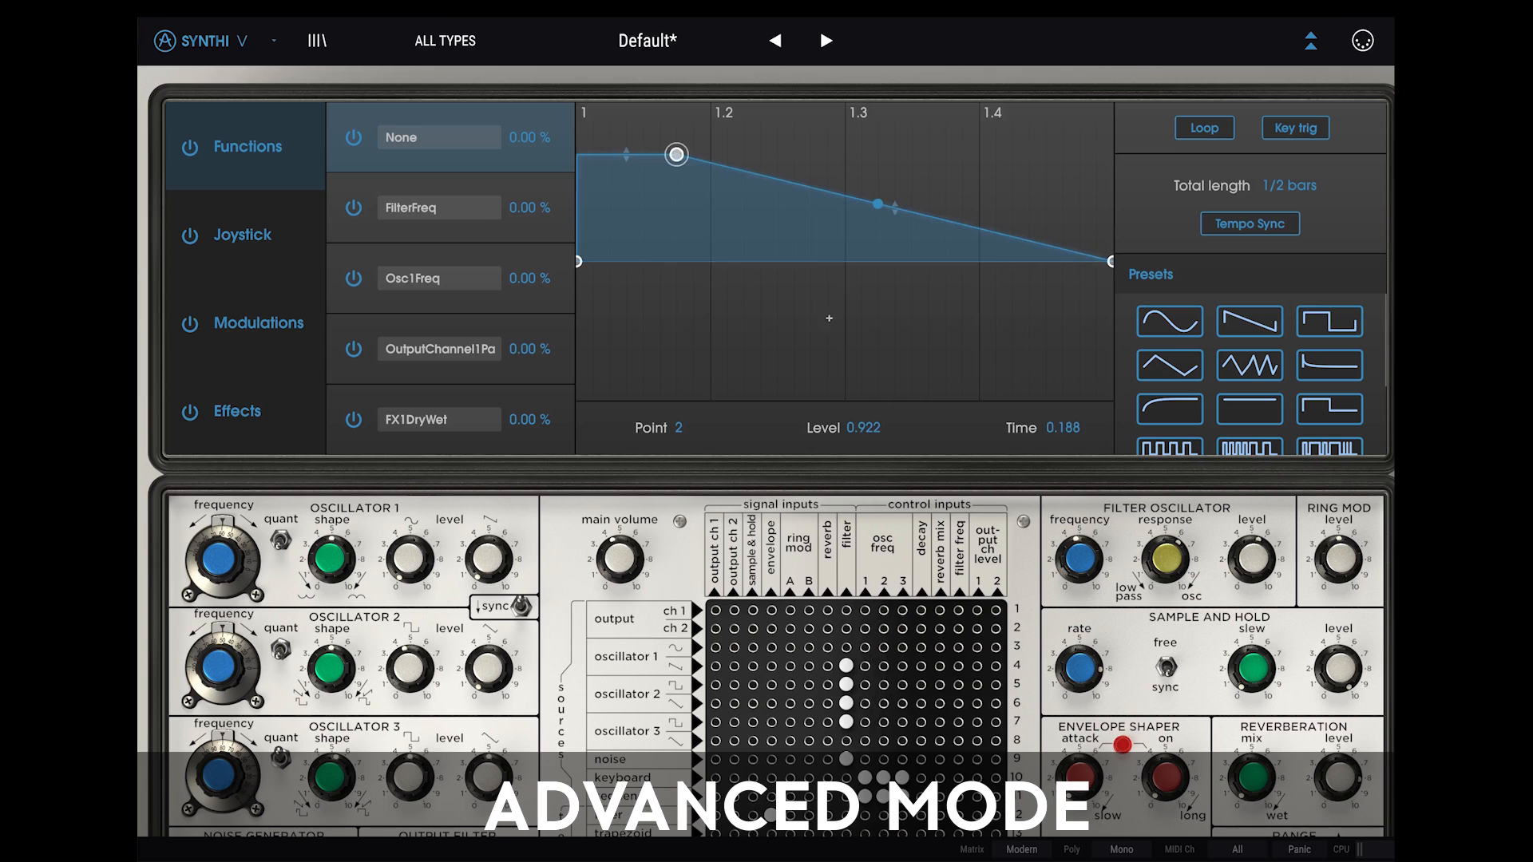
pyautogui.click(912, 378)
pyautogui.click(996, 179)
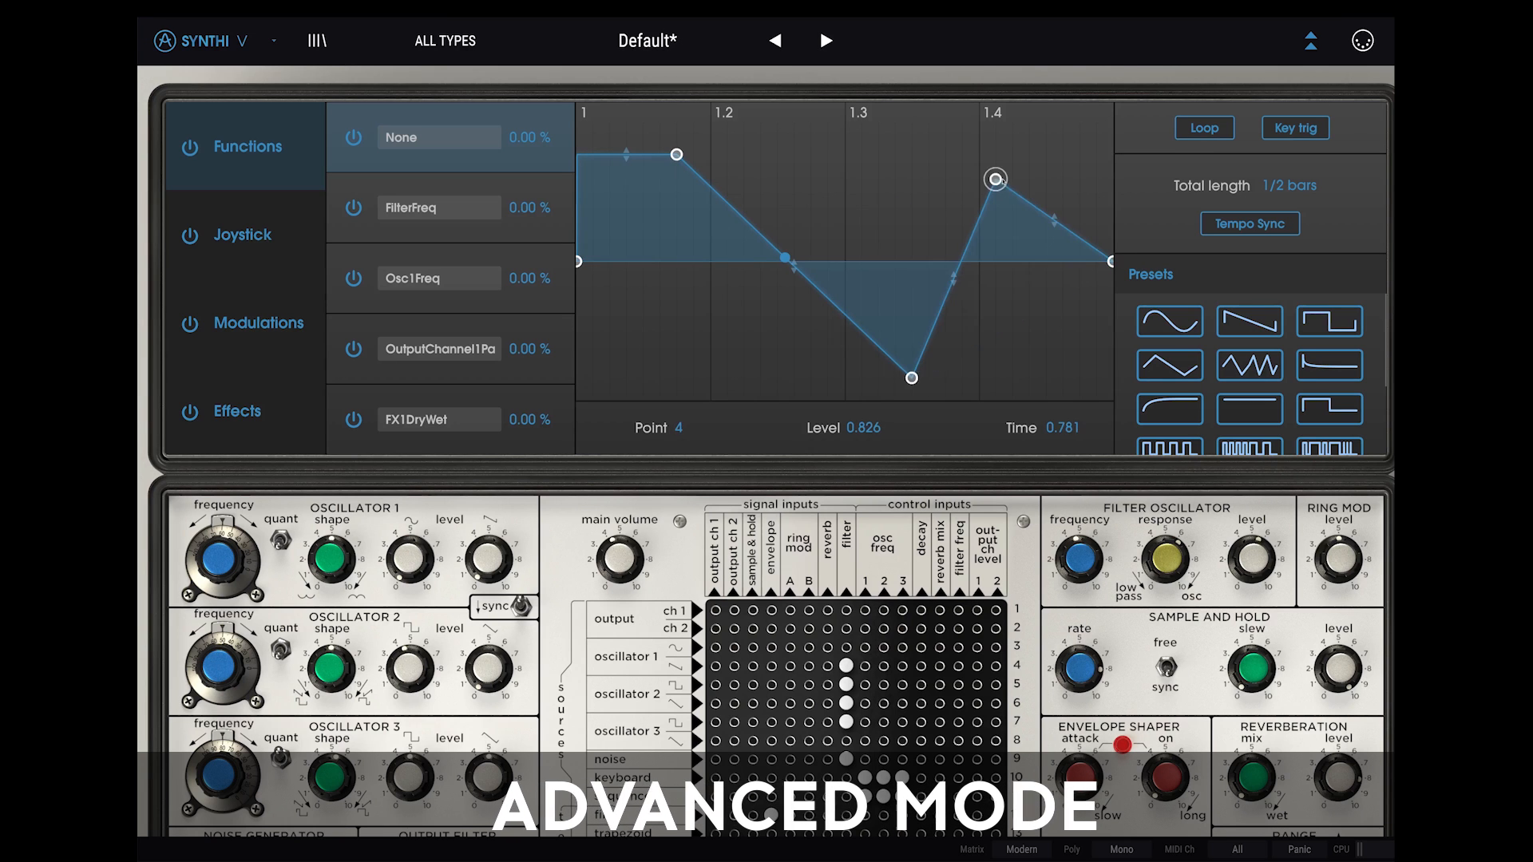
pyautogui.click(1326, 453)
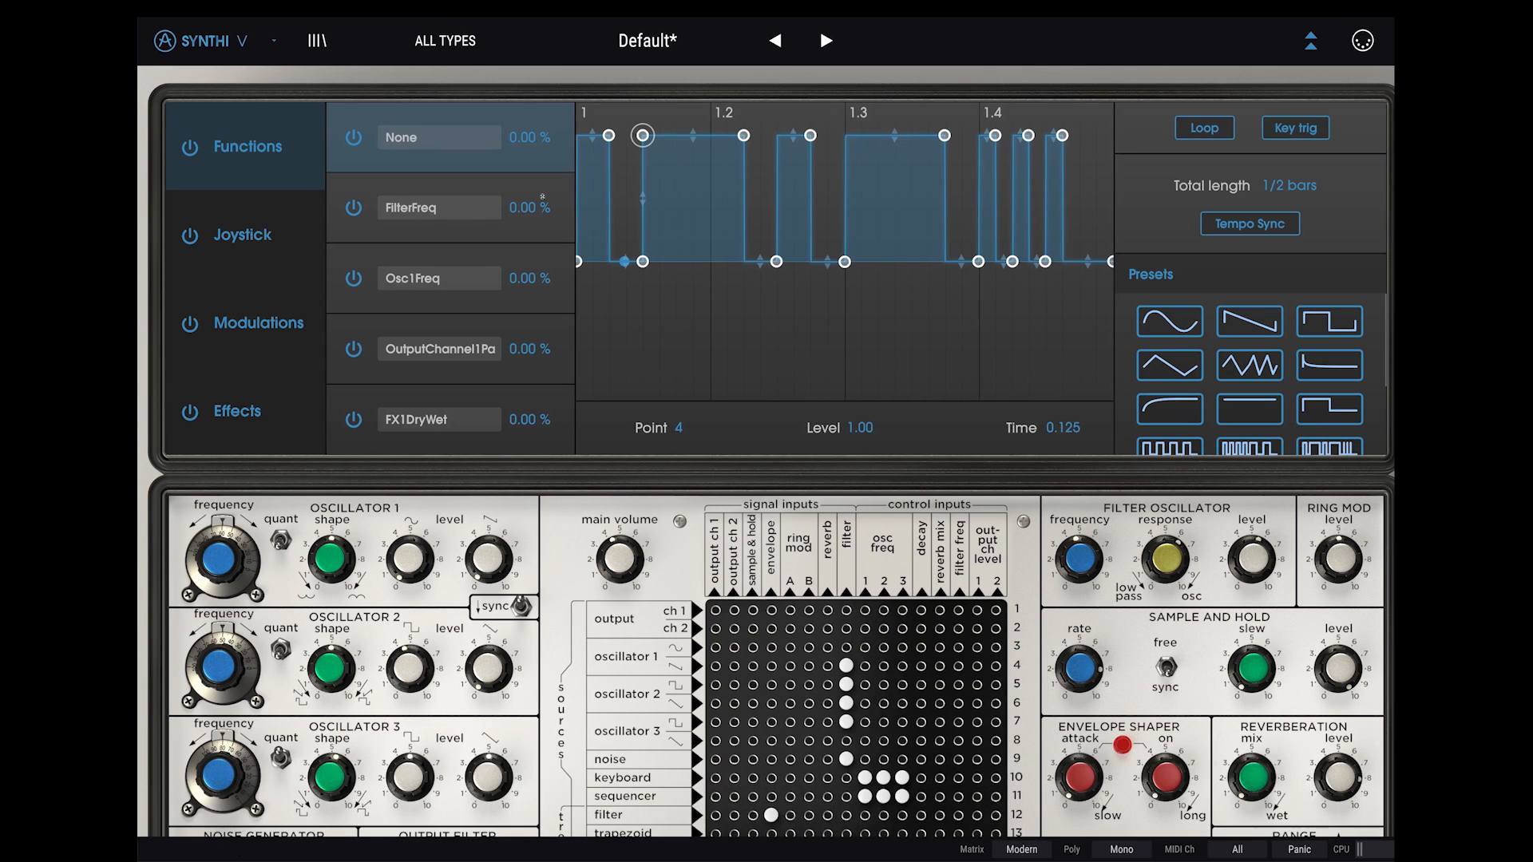
# Assign a modulation destination to the first, unassigned slot of the functions
pyautogui.click(439, 143)
pyautogui.click(609, 228)
pyautogui.click(906, 153)
# Generate a random multi-point motion path for the joystick
pyautogui.click(239, 243)
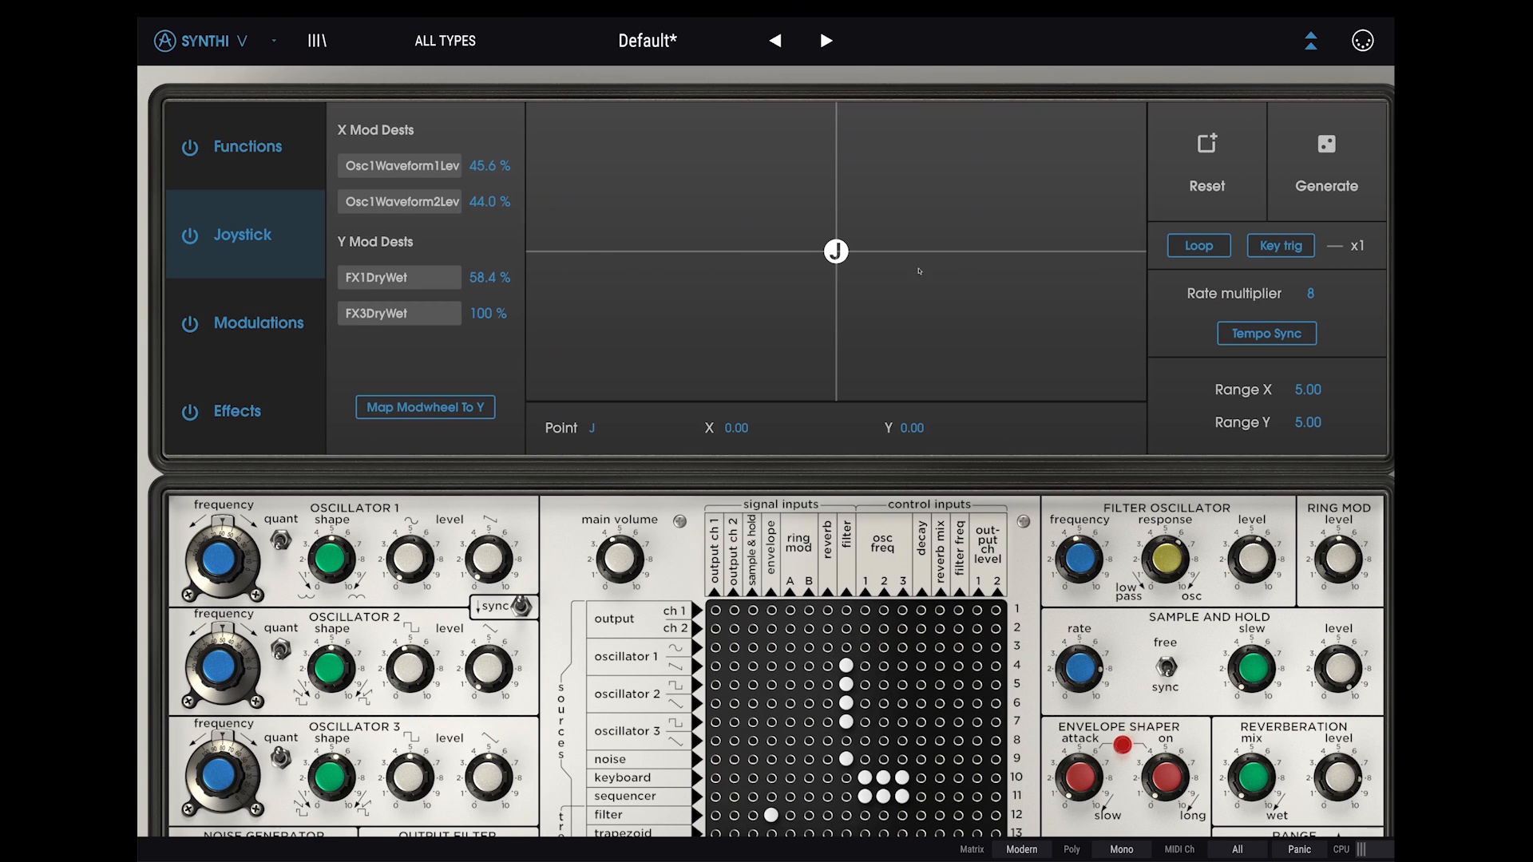
pyautogui.click(1326, 164)
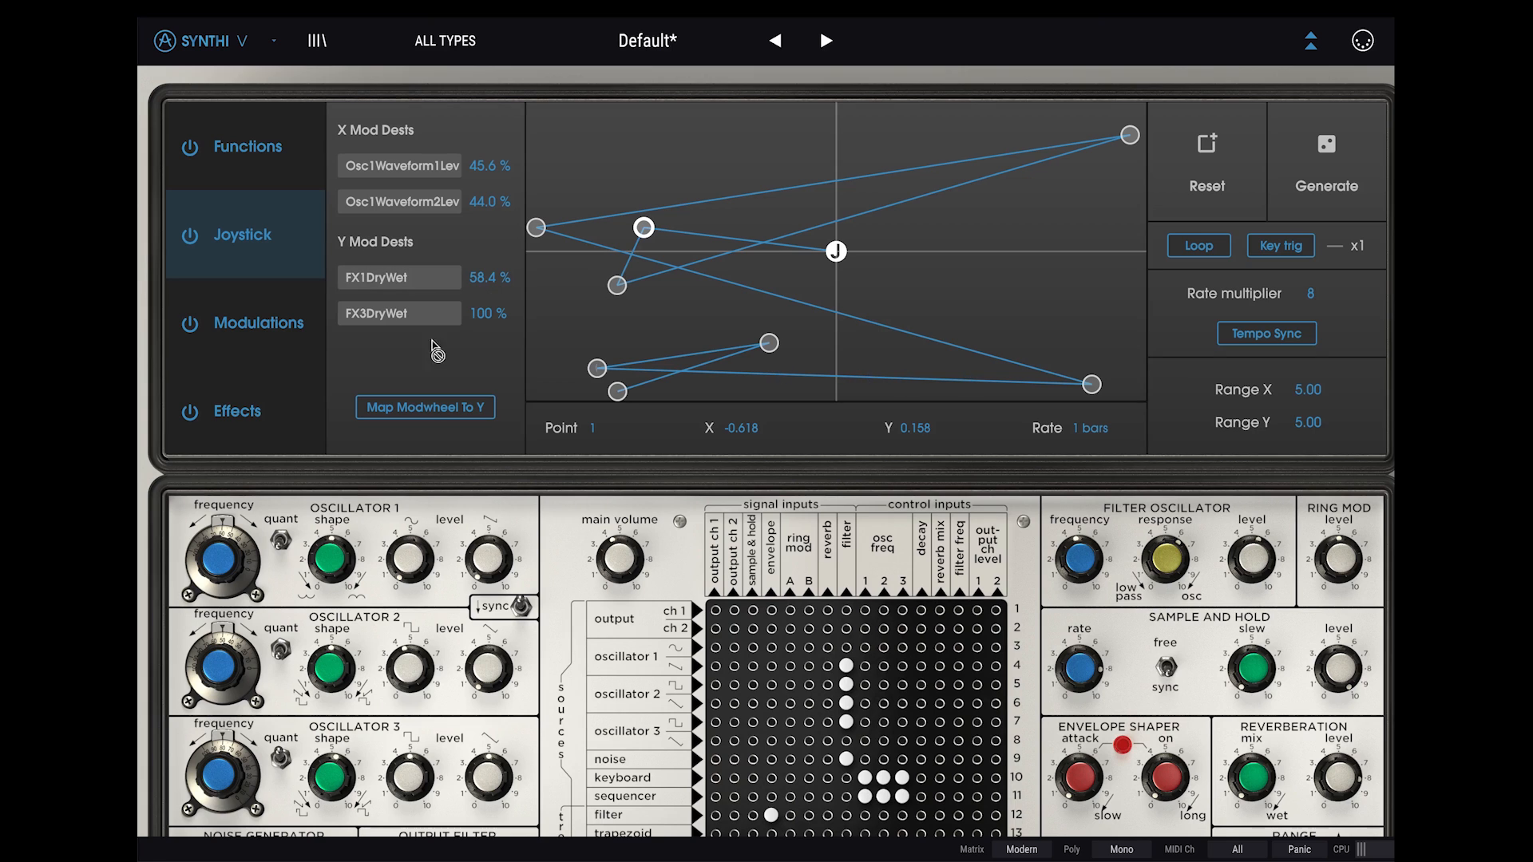
# In the parameter modulations, assign Filter Freq to column 1 and set its Sequencer amount to 0.234
pyautogui.click(295, 335)
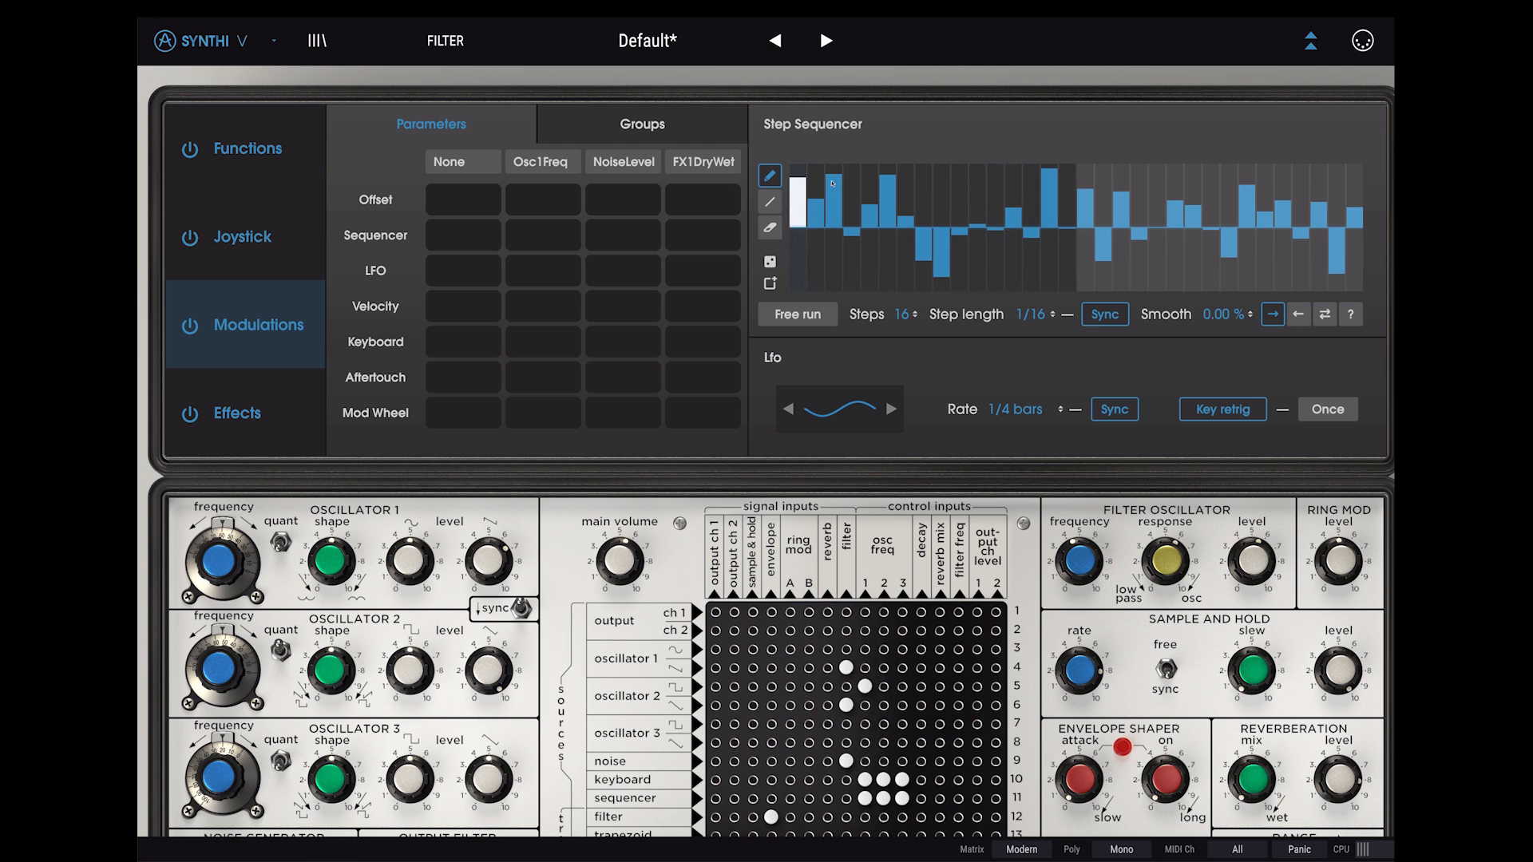
pyautogui.click(463, 161)
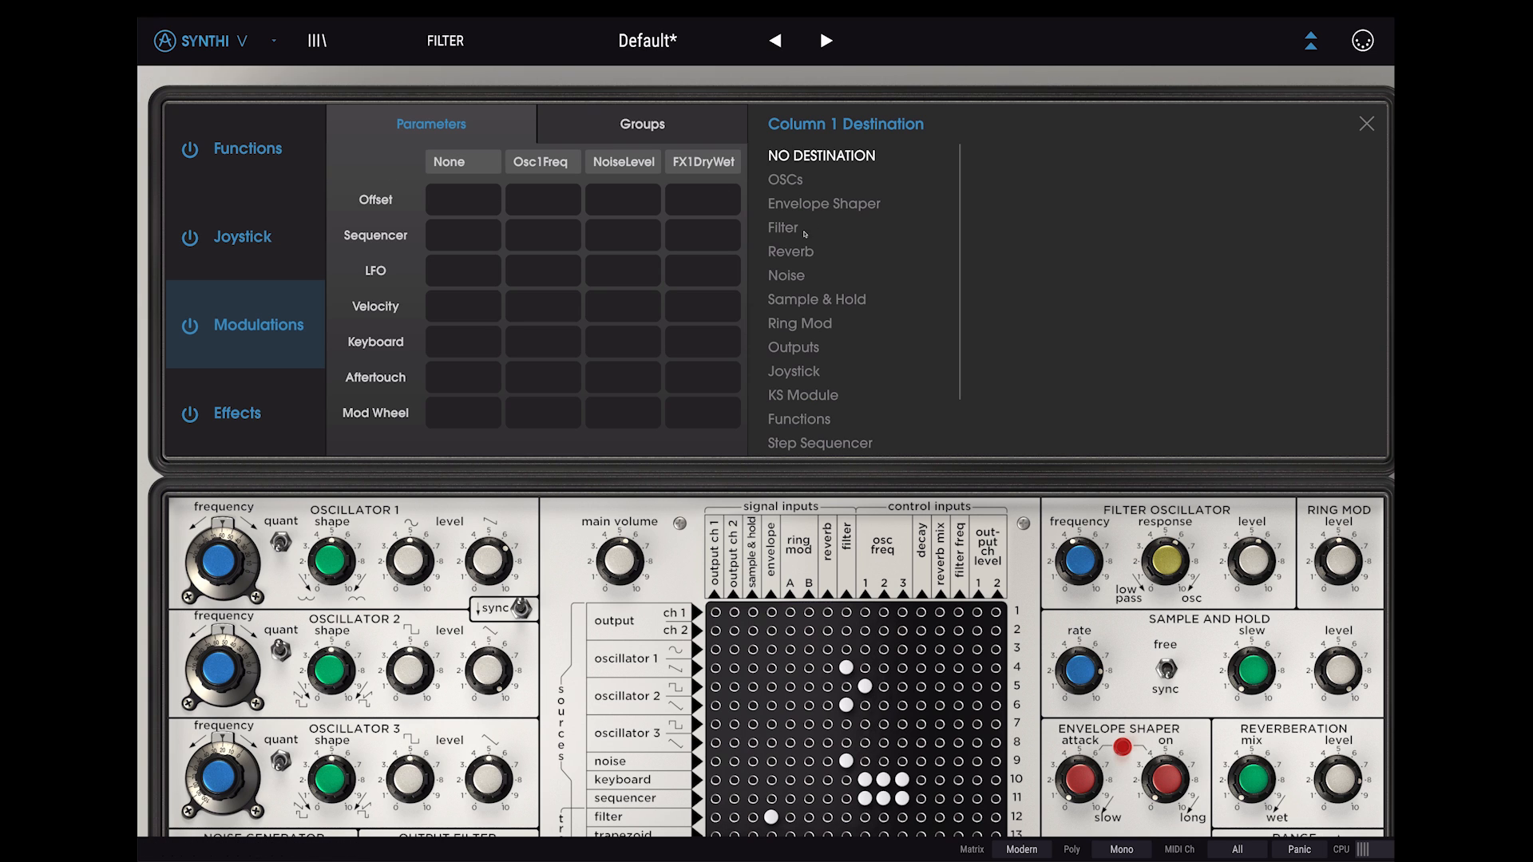
pyautogui.moveTo(803, 230)
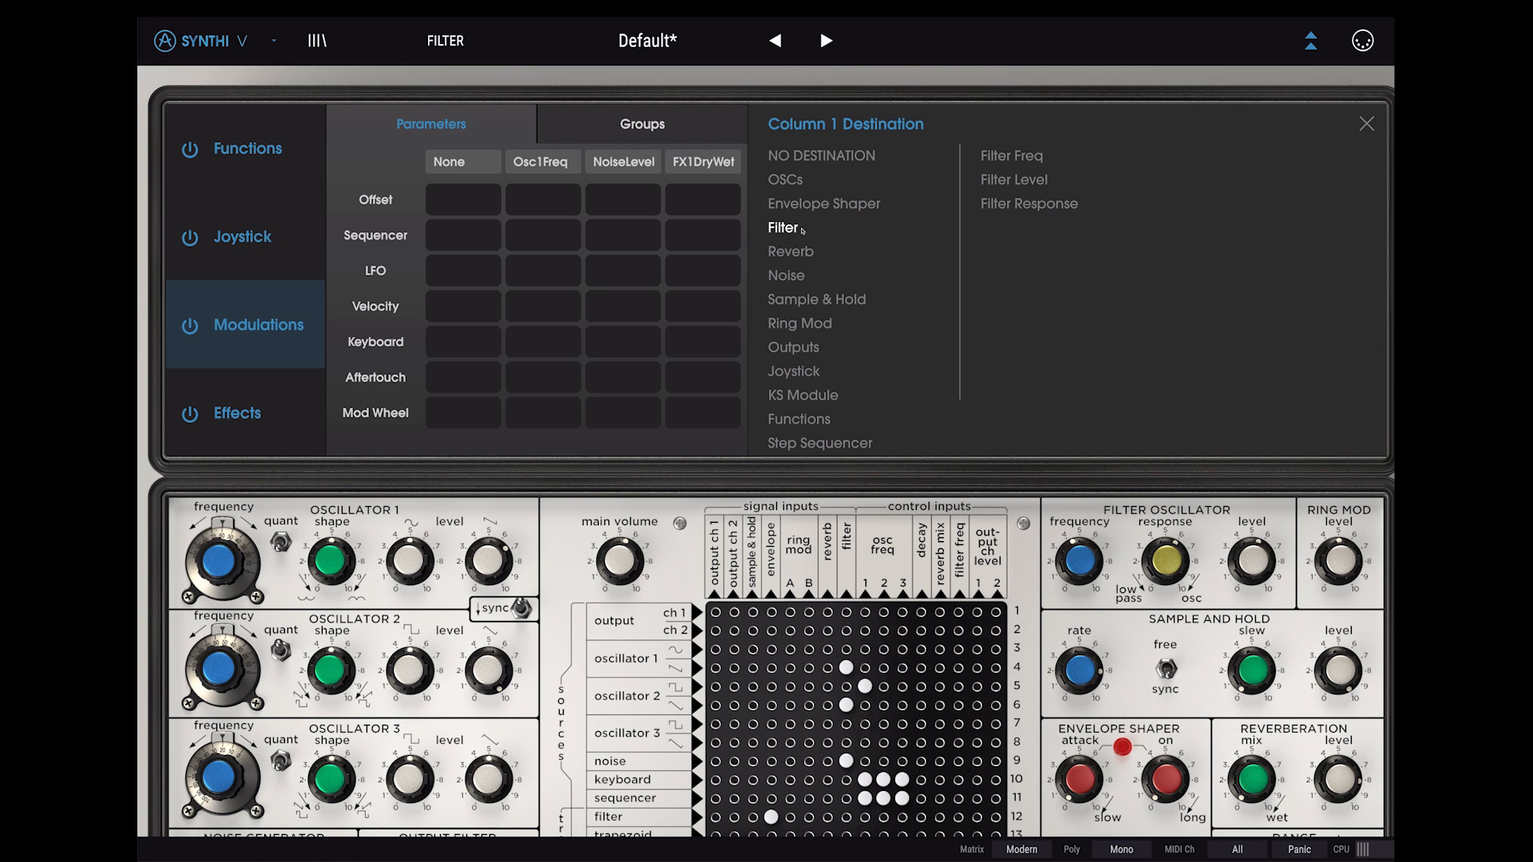
pyautogui.click(1007, 155)
pyautogui.moveTo(463, 234); pyautogui.dragTo(464, 214)
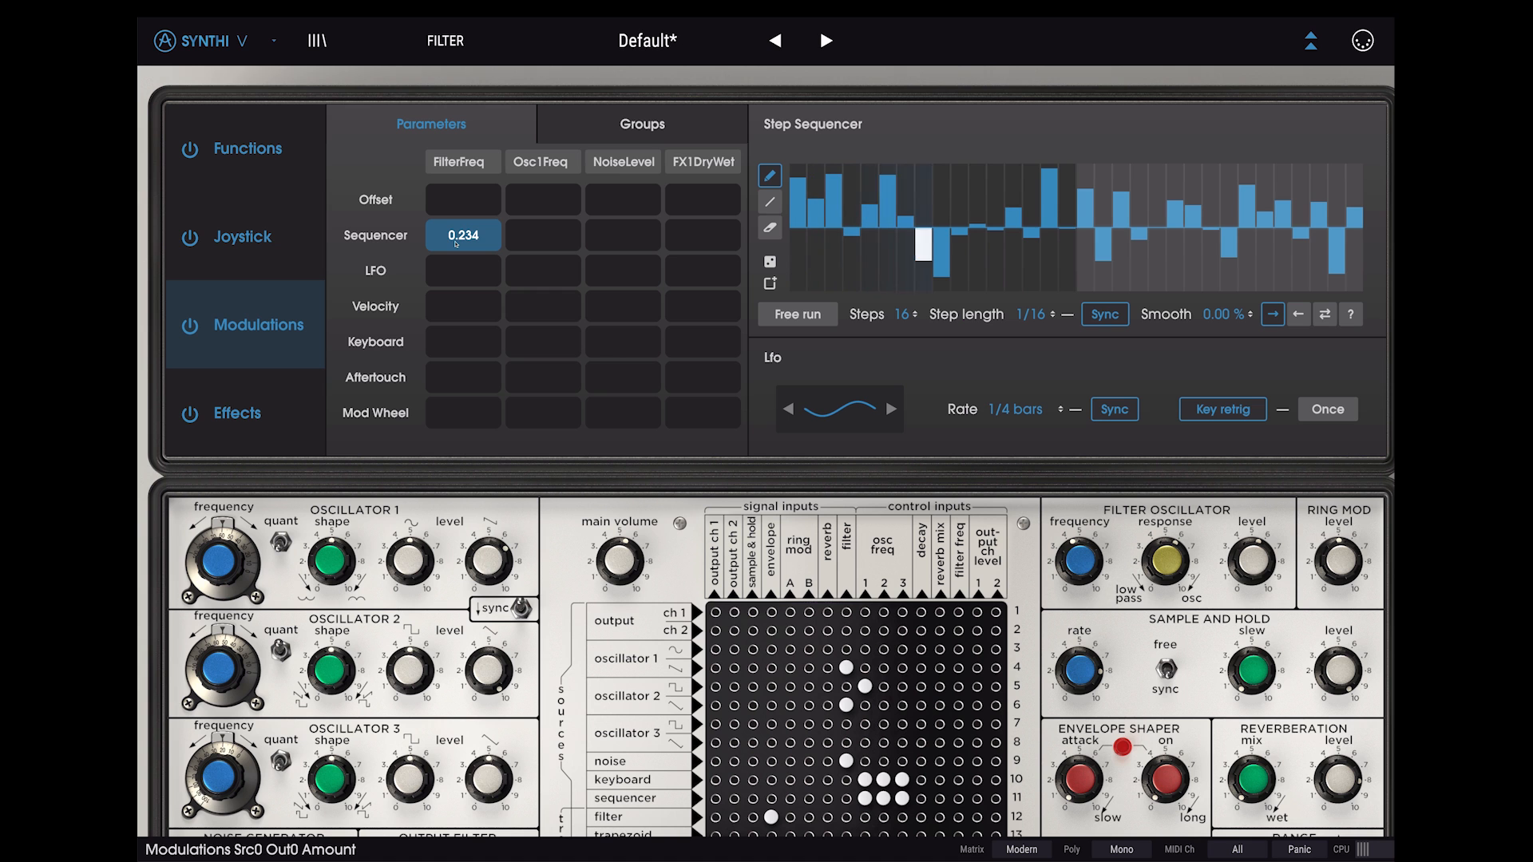
# Show the group modulations and assign the oscillator 1 and oscillator 2 matrix pins in rows 4, 5 and 6 to group A
pyautogui.click(587, 124)
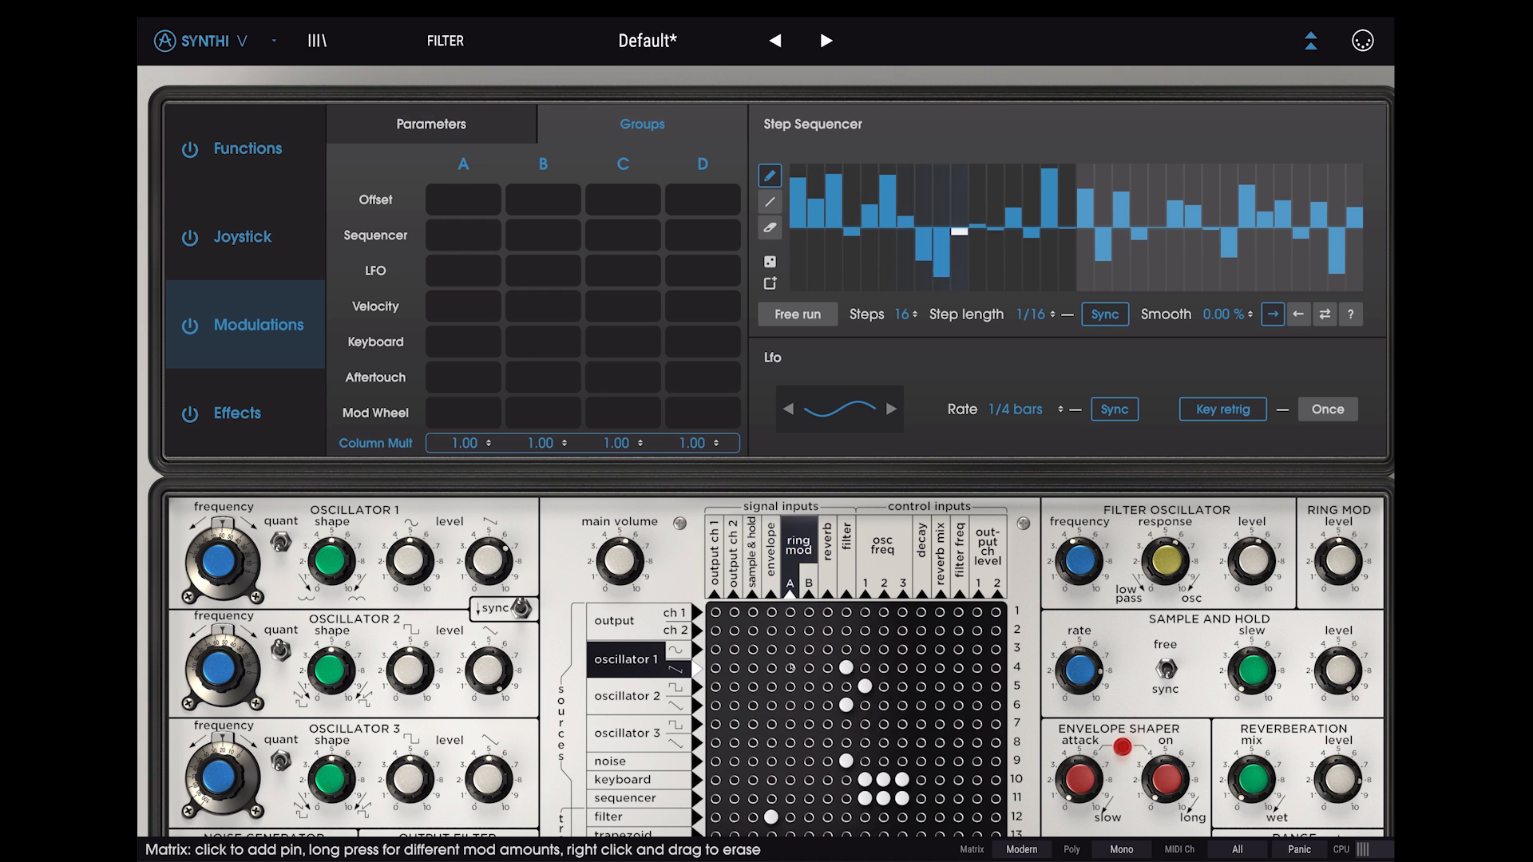
pyautogui.scroll(-1, 792, 663)
pyautogui.scroll(-3, 792, 664)
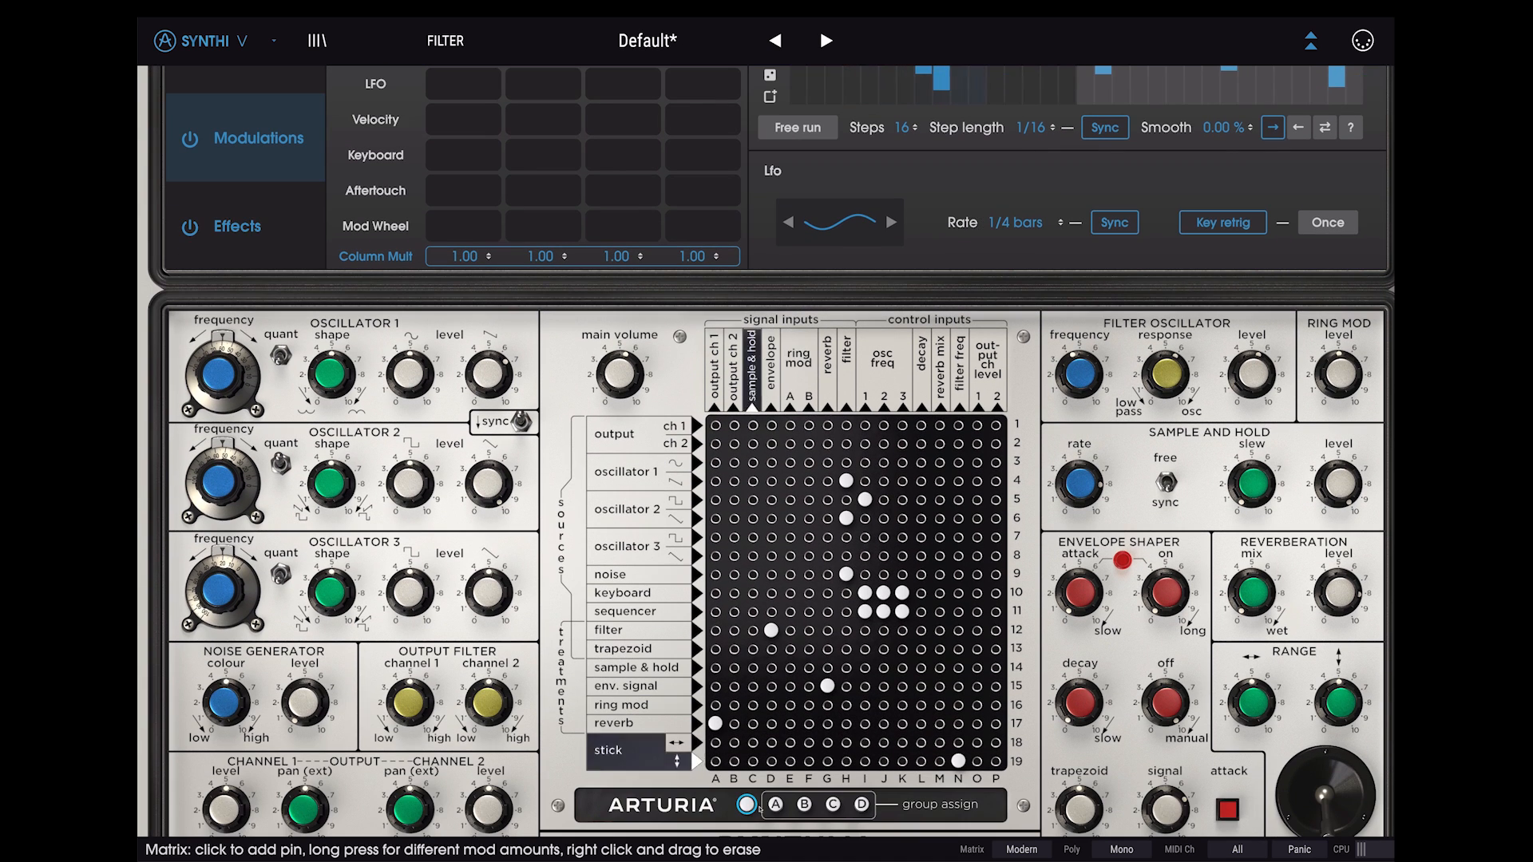
pyautogui.click(846, 518)
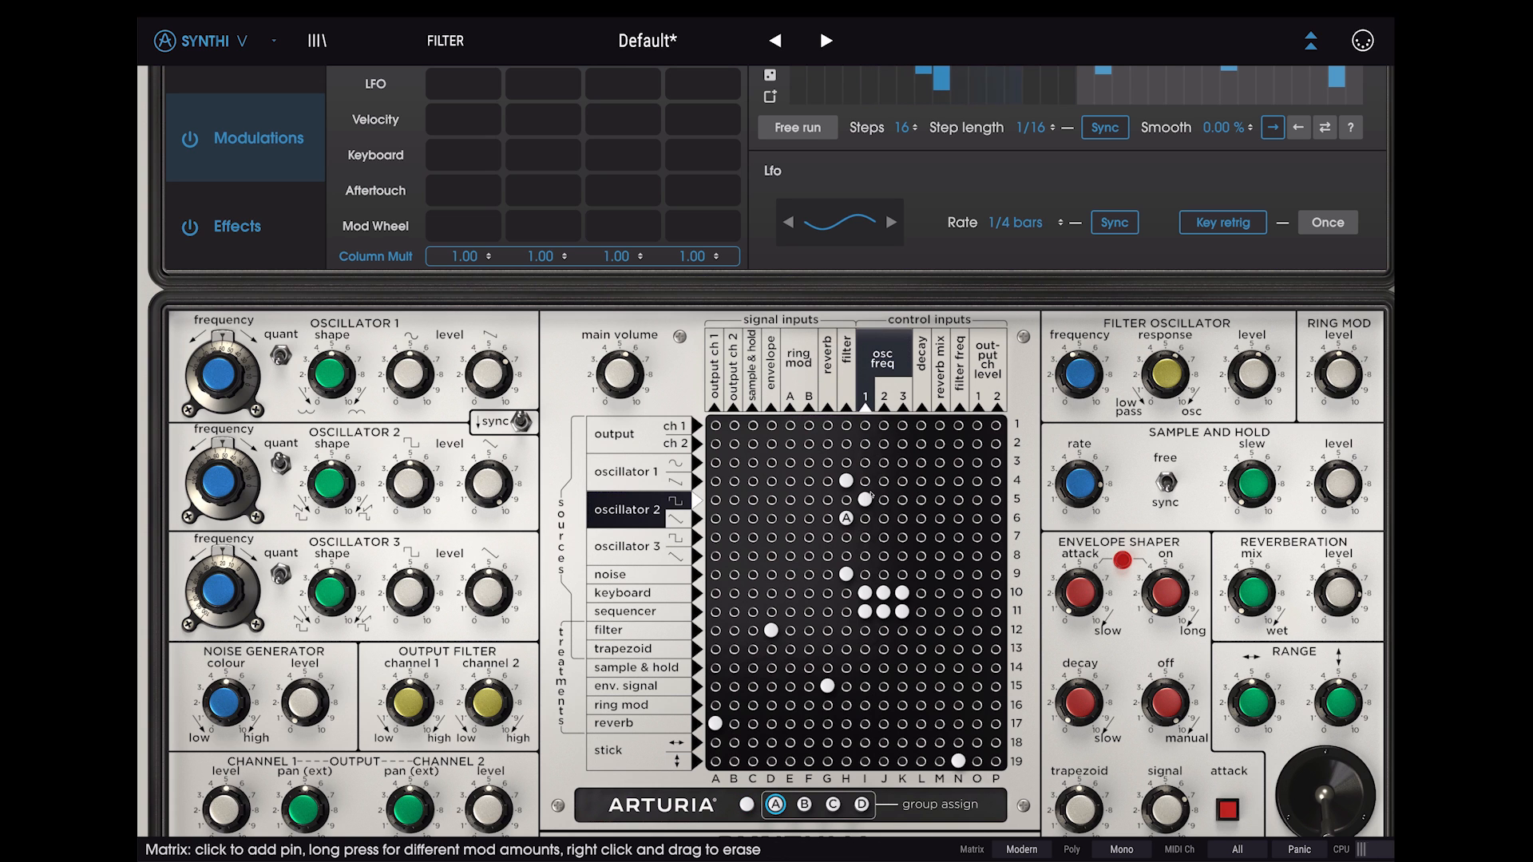
pyautogui.click(846, 481)
# Set the Sequencer modulation amount for group A to 0.681
pyautogui.scroll(2, 847, 481)
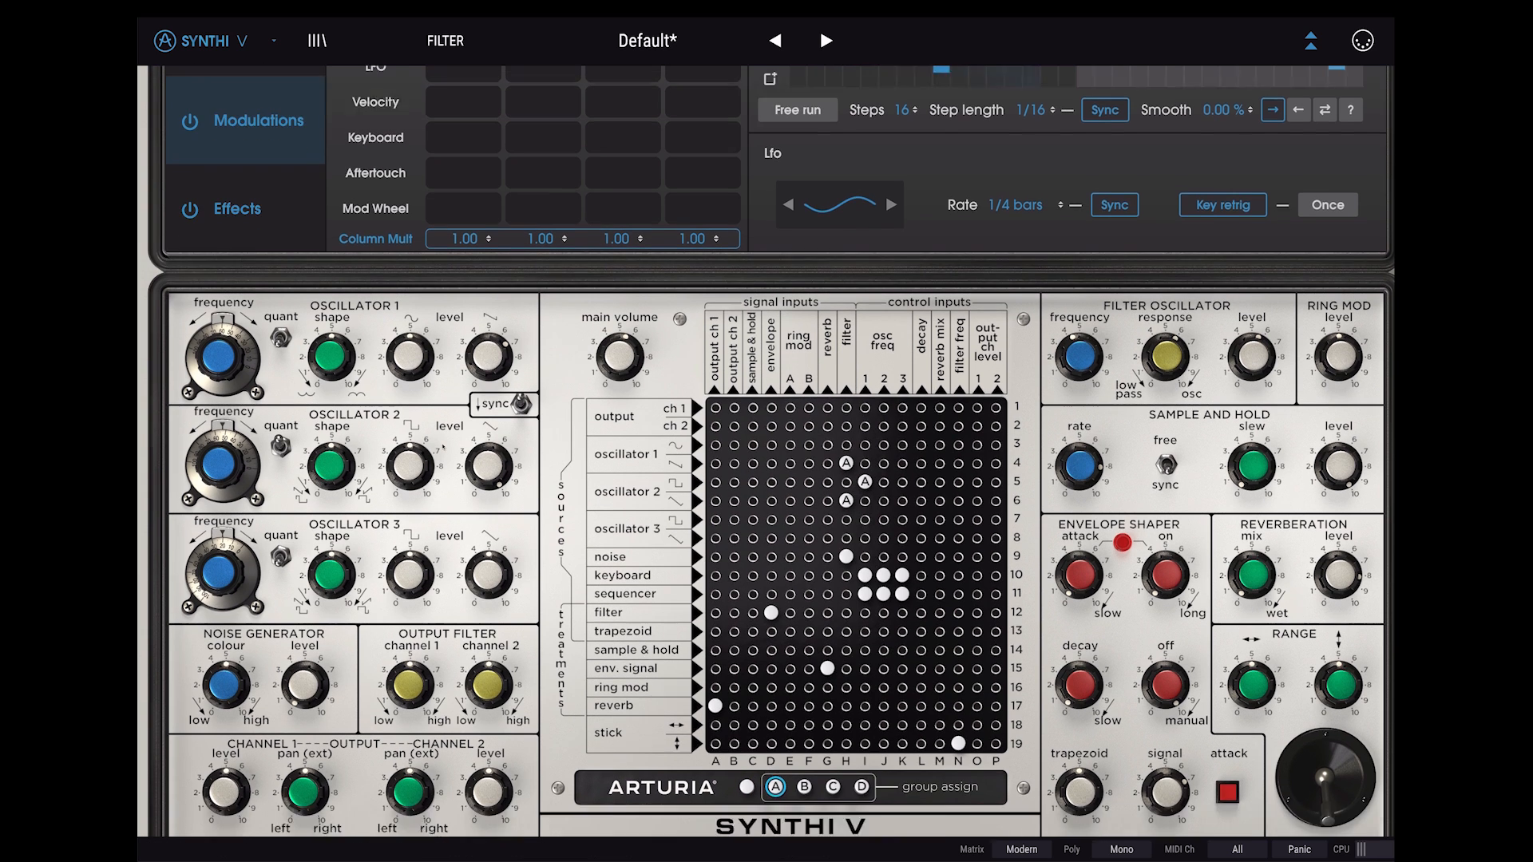
pyautogui.scroll(2, 441, 444)
pyautogui.moveTo(447, 236); pyautogui.dragTo(447, 156)
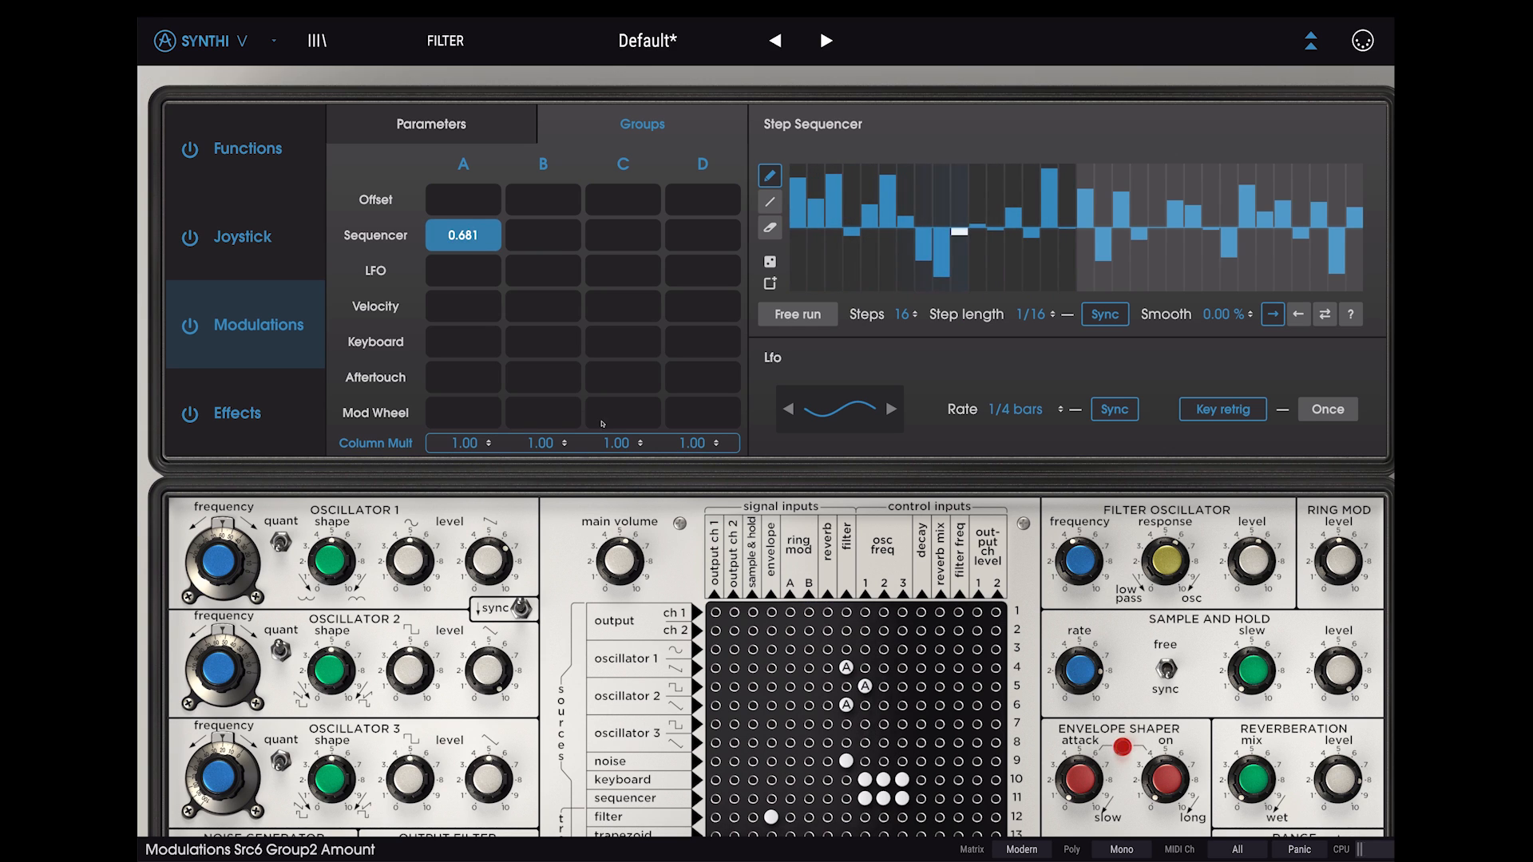
# Show the effects, switch their routing to parallel and return it to serial
pyautogui.click(238, 427)
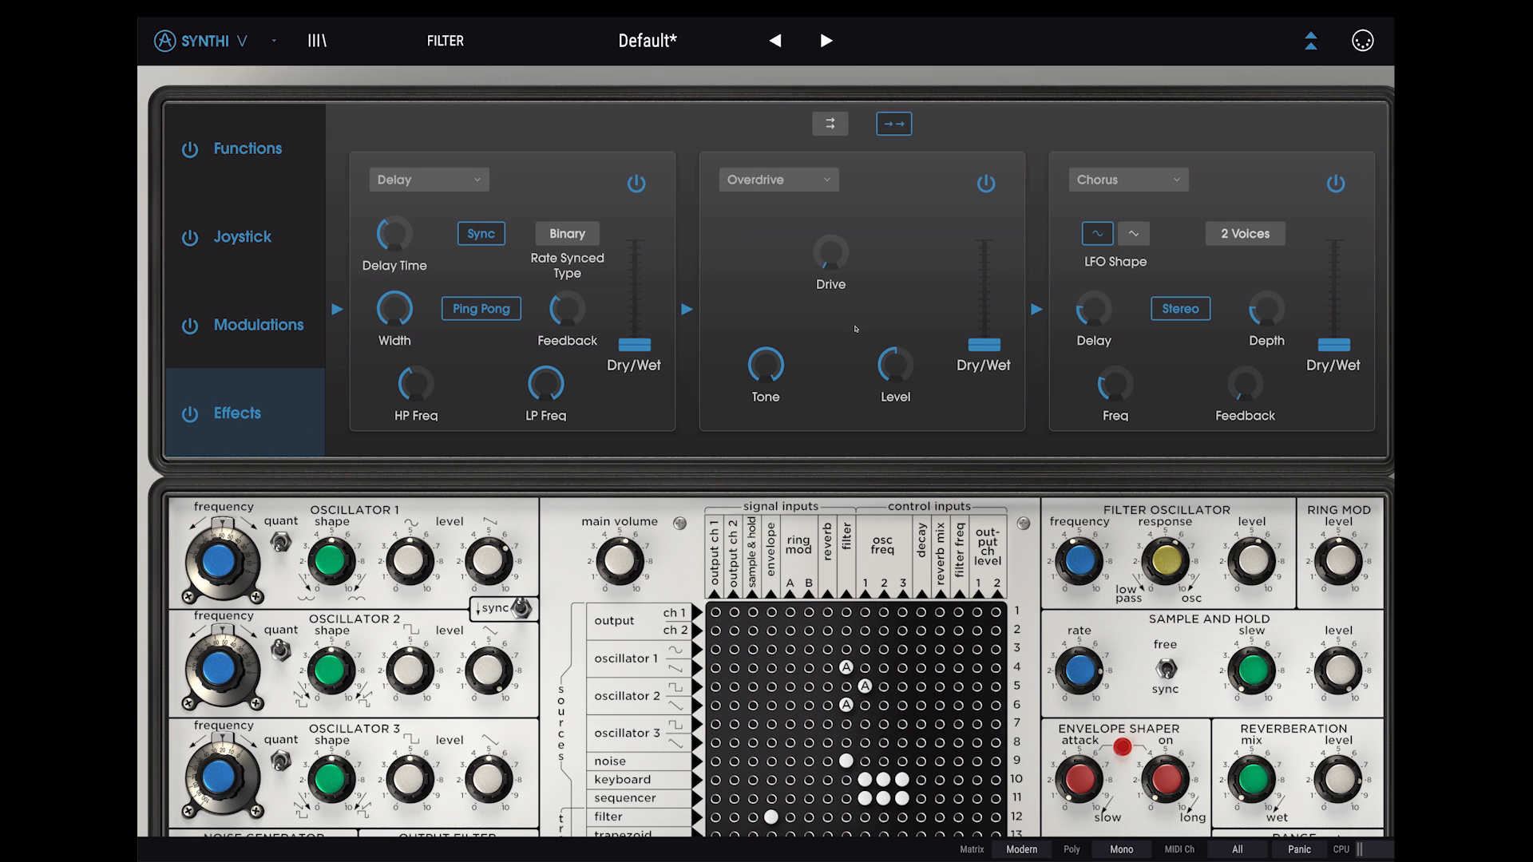
pyautogui.click(833, 127)
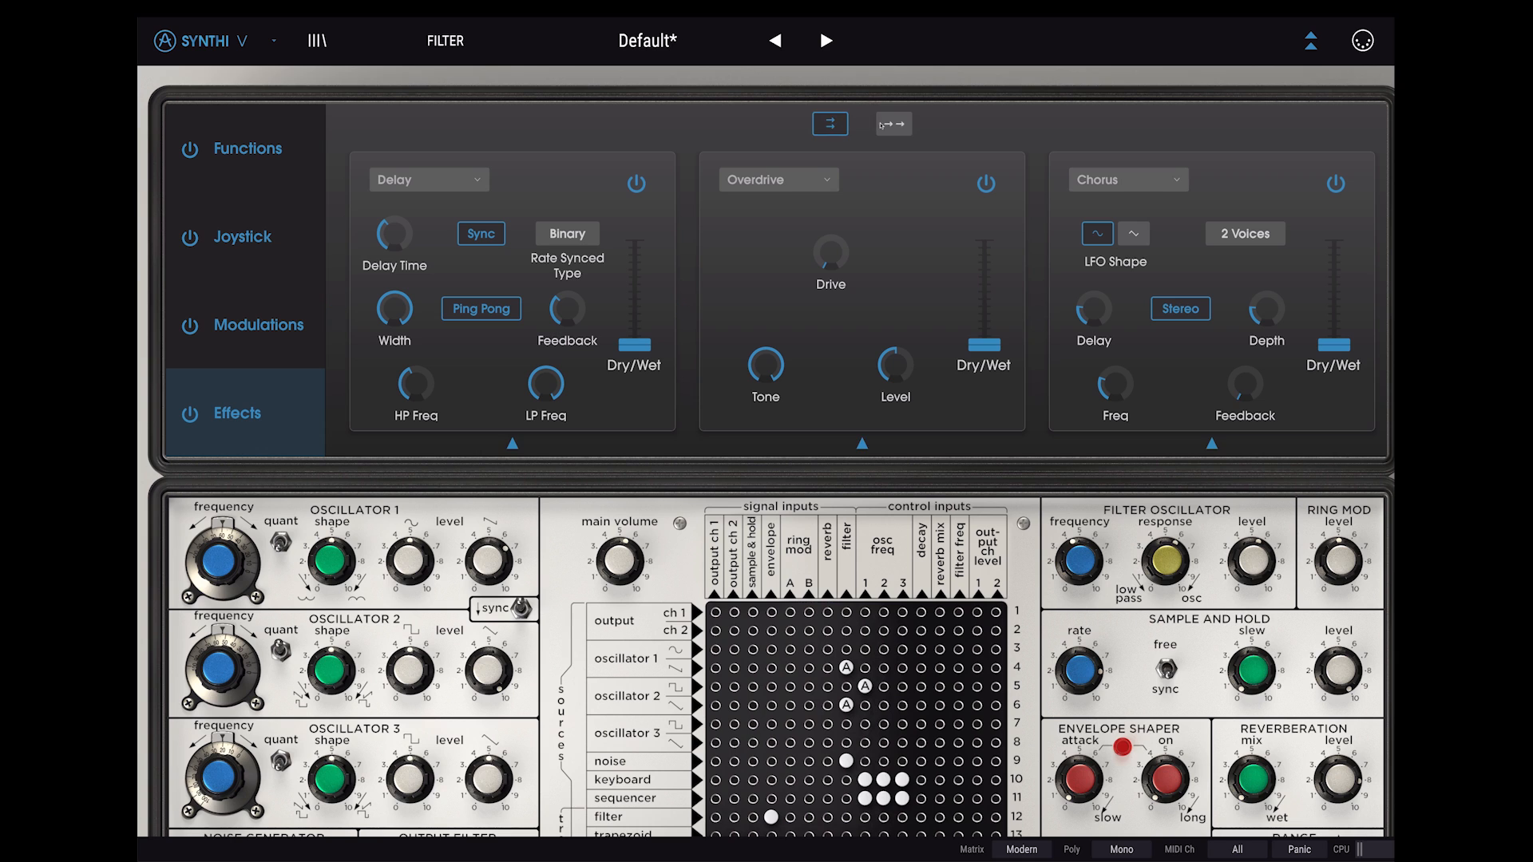
pyautogui.click(896, 127)
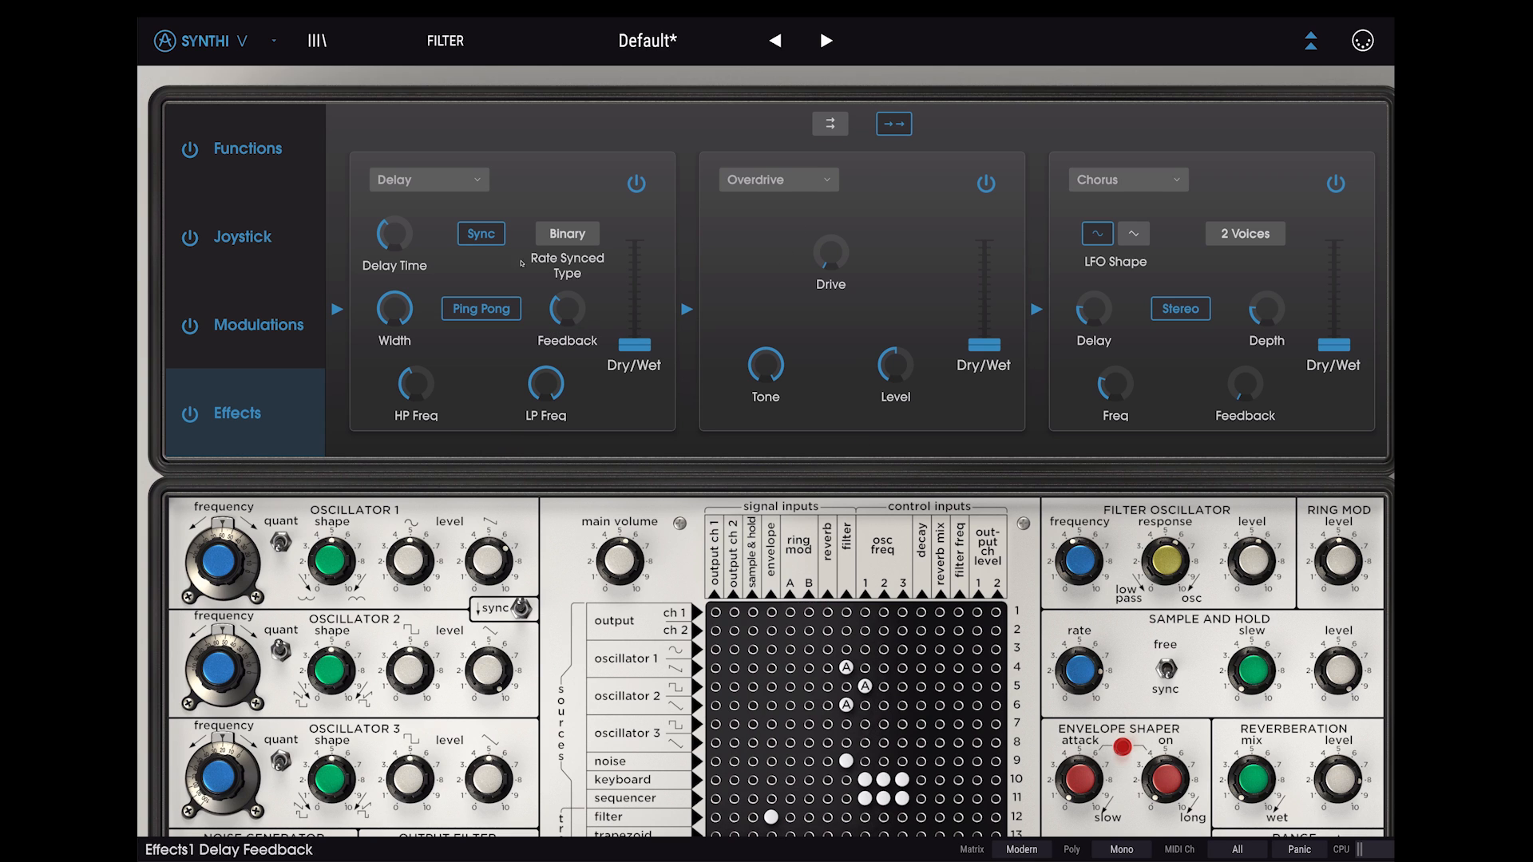
# Review the effect types available for the first effect slot, keeping Delay
pyautogui.click(429, 180)
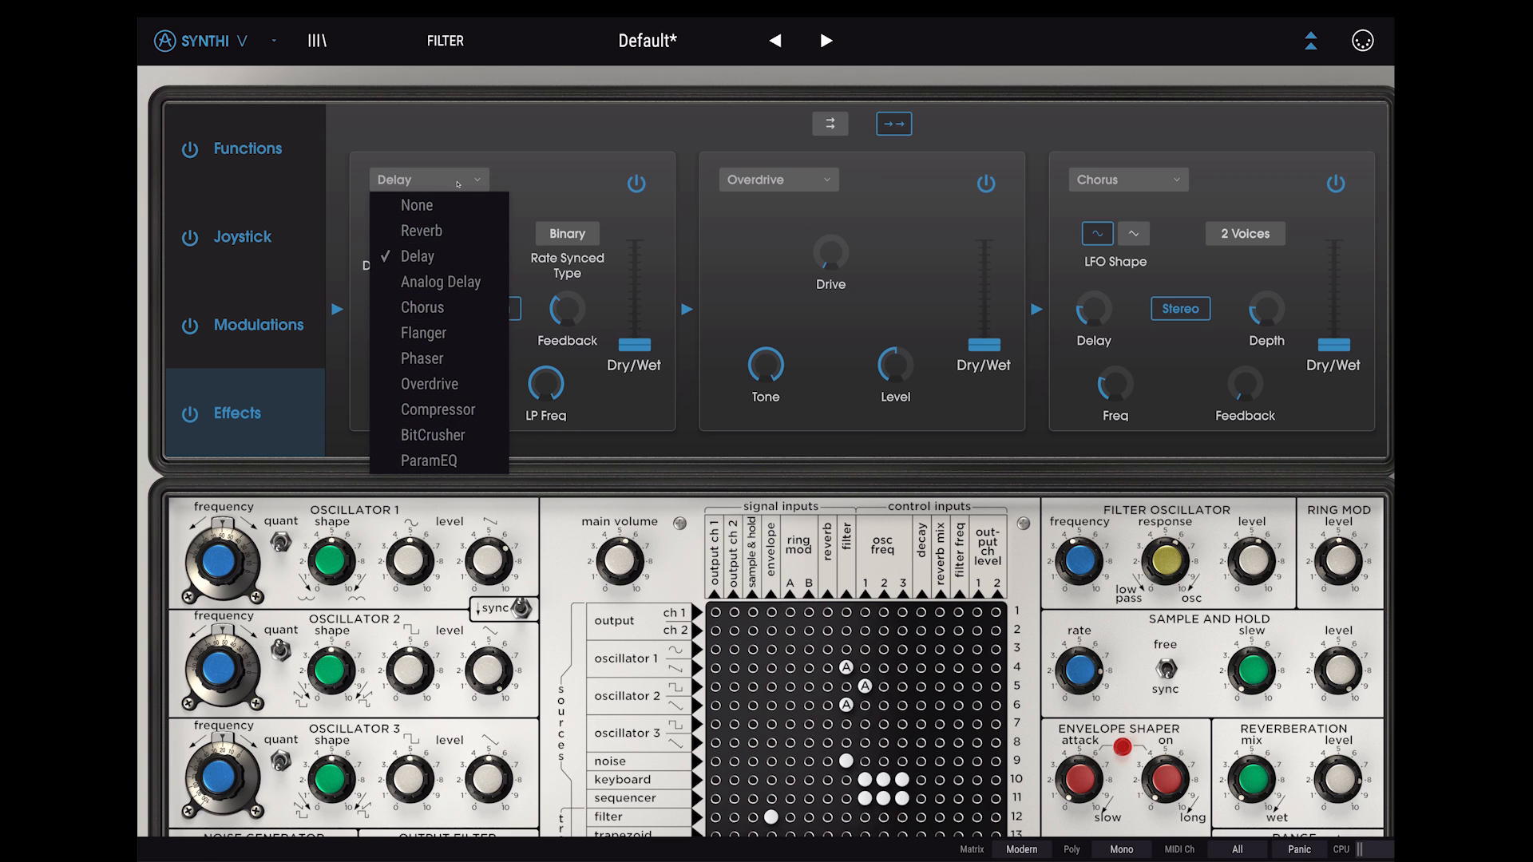
pyautogui.click(461, 183)
# Raise the Dry/Wet mix to about 0.77 on the Delay, halfway on the Overdrive, and about 0.86 on the Chorus
pyautogui.moveTo(648, 349)
pyautogui.moveTo(648, 349); pyautogui.dragTo(648, 268)
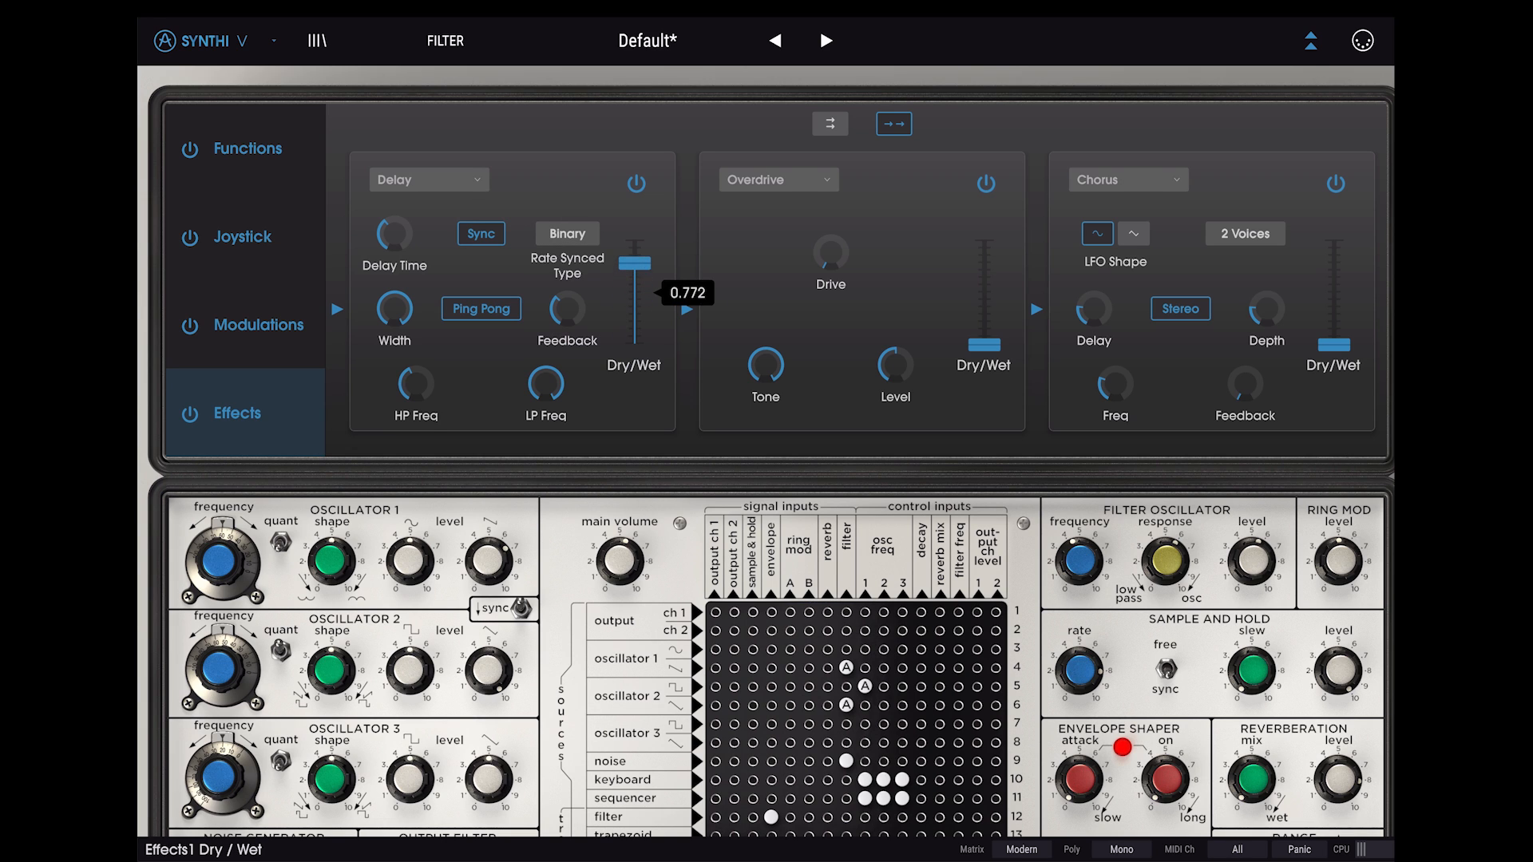
pyautogui.moveTo(984, 344); pyautogui.dragTo(985, 293)
pyautogui.moveTo(1334, 345); pyautogui.dragTo(1337, 262)
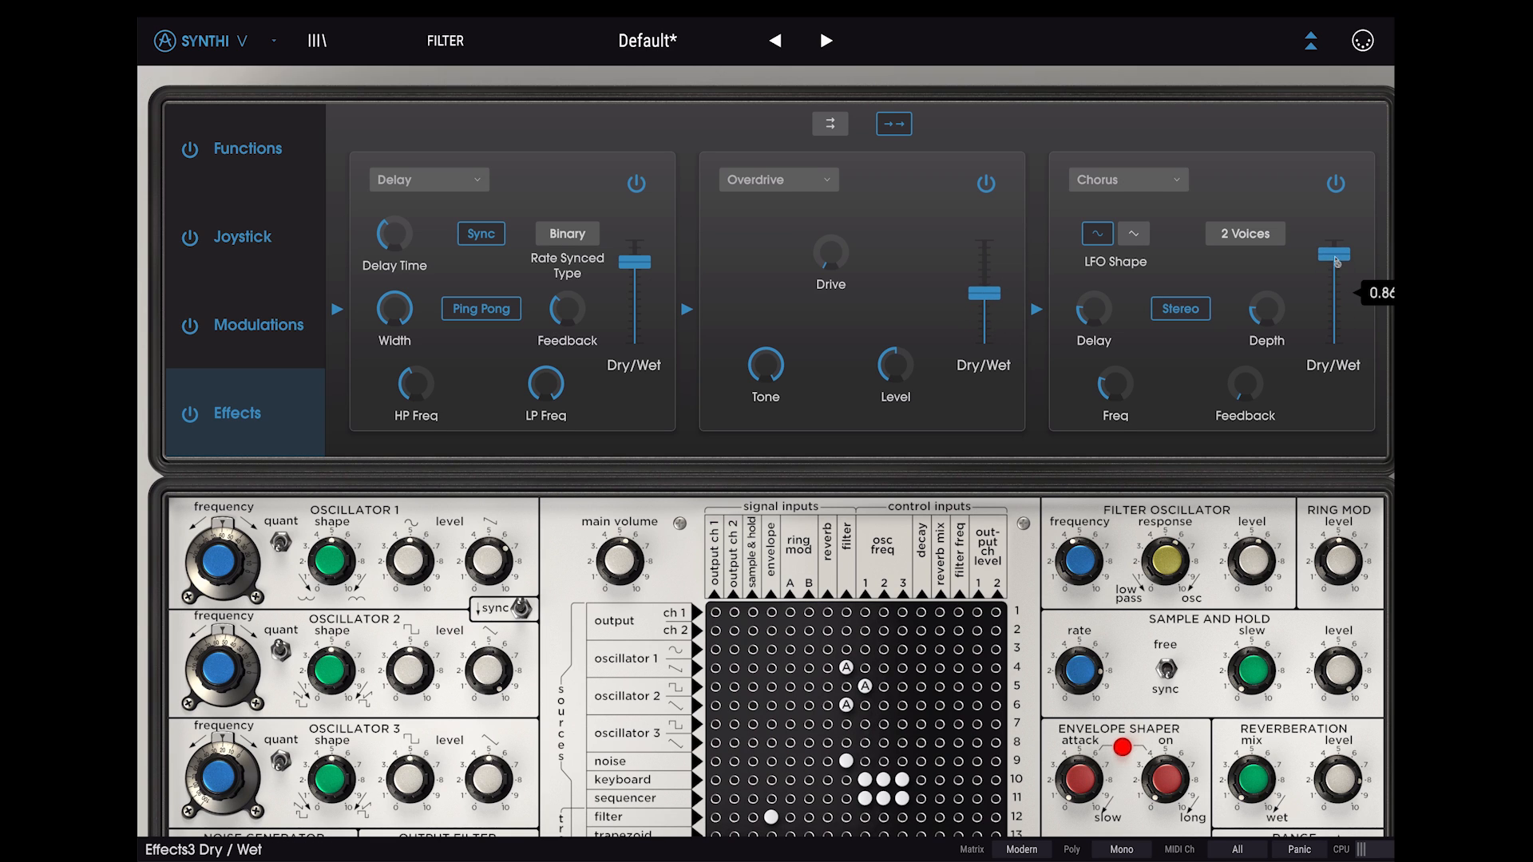